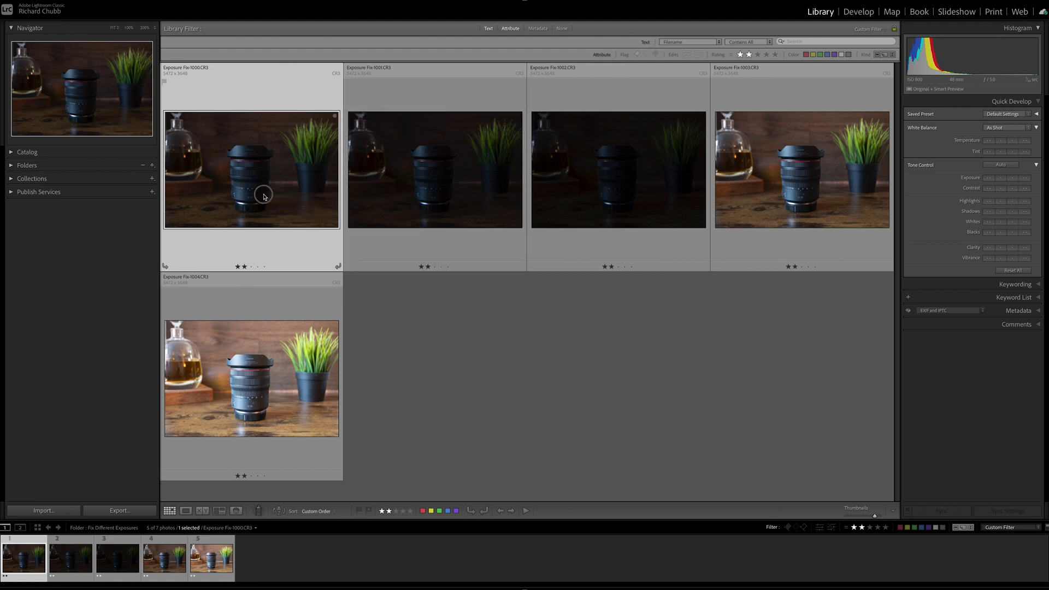
Step: View each of the five bracketed exposures full-size, then return to the grid of all five
double_click(266, 195)
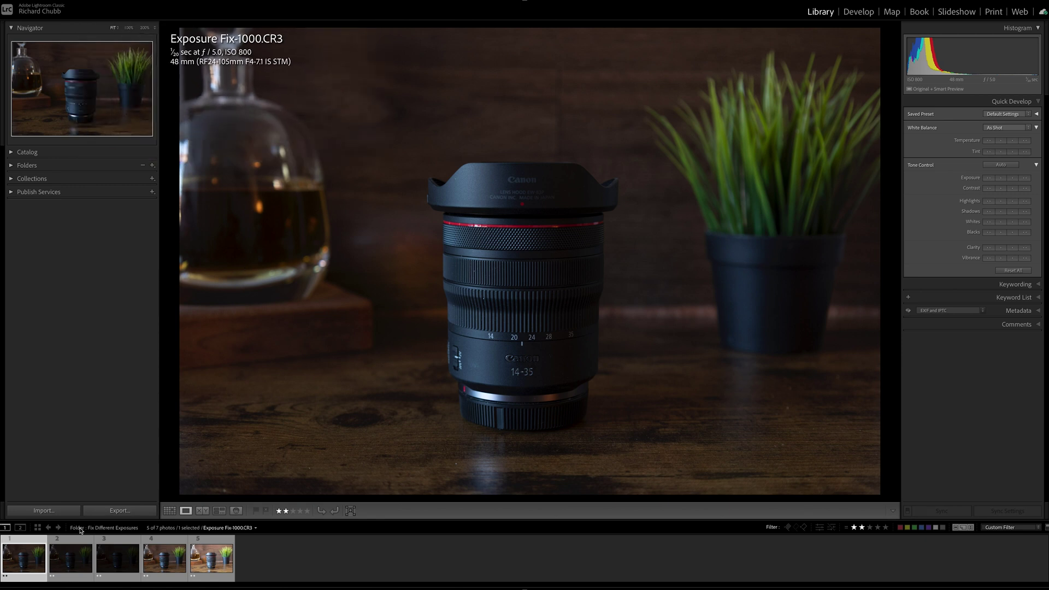
click(70, 556)
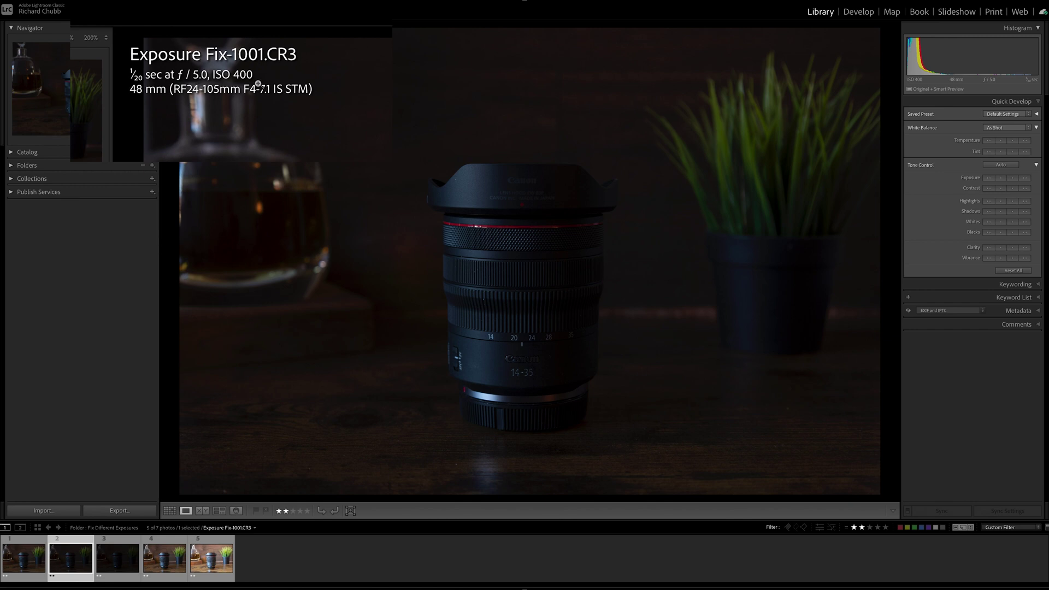
click(124, 557)
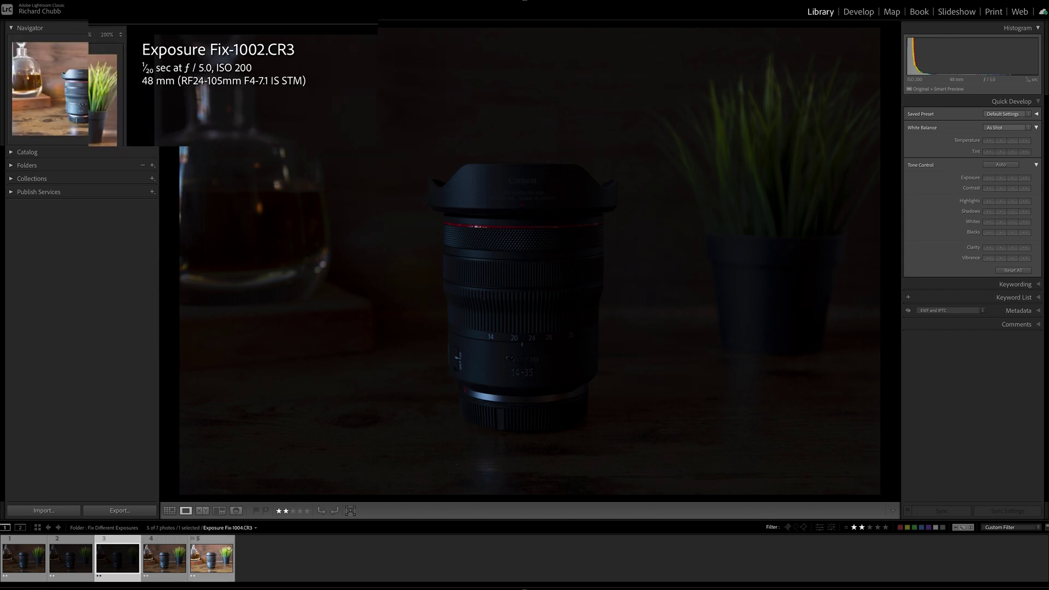
key(Right)
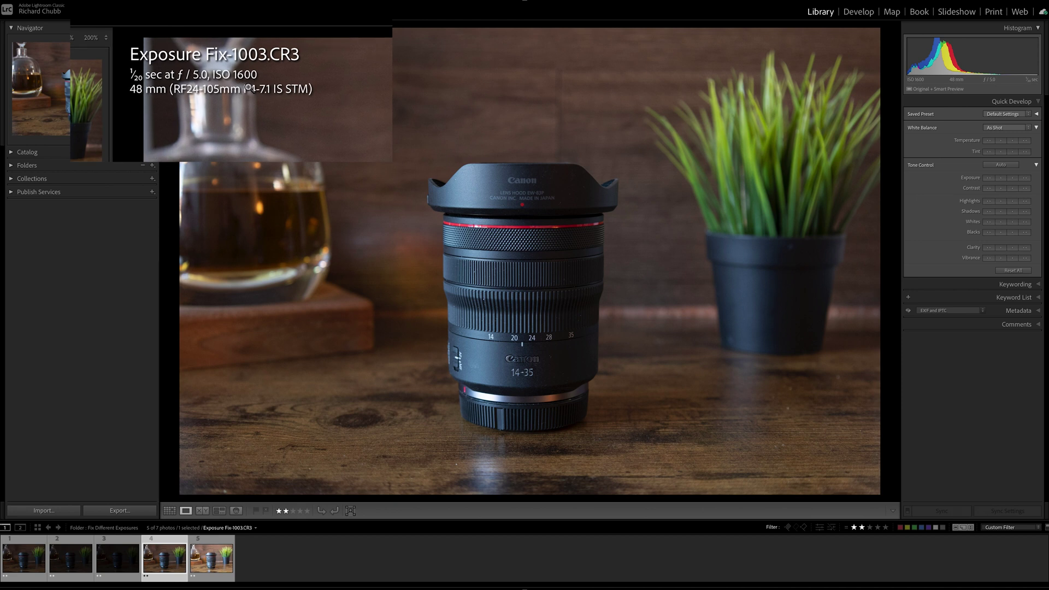
key(Right)
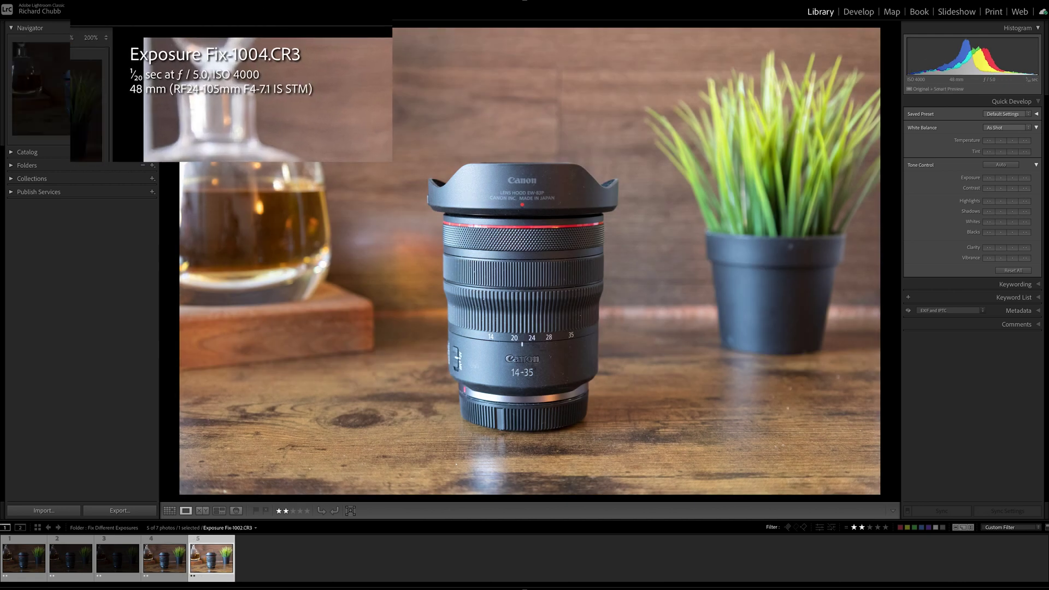
click(35, 559)
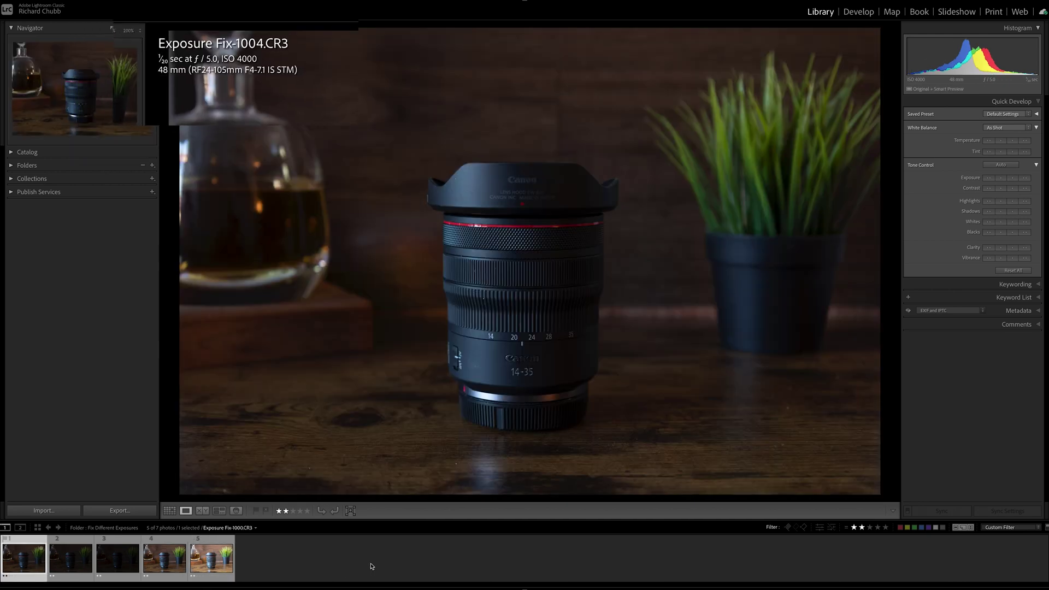
click(169, 510)
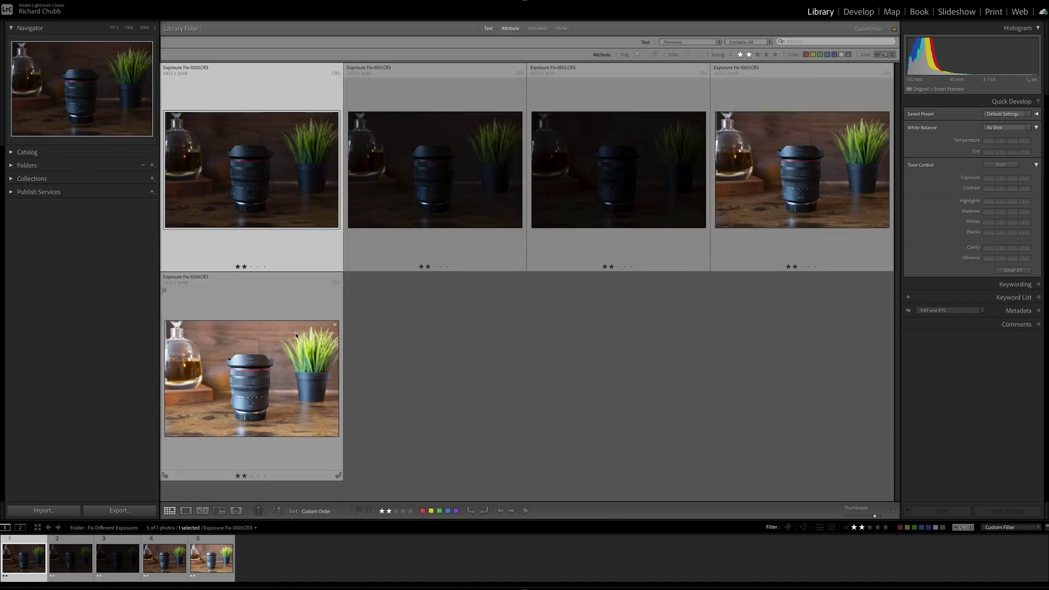
Step: Select Exposure Fix-1000 as the main photo, then add Exposure Fix-1001 through 1004
click(418, 381)
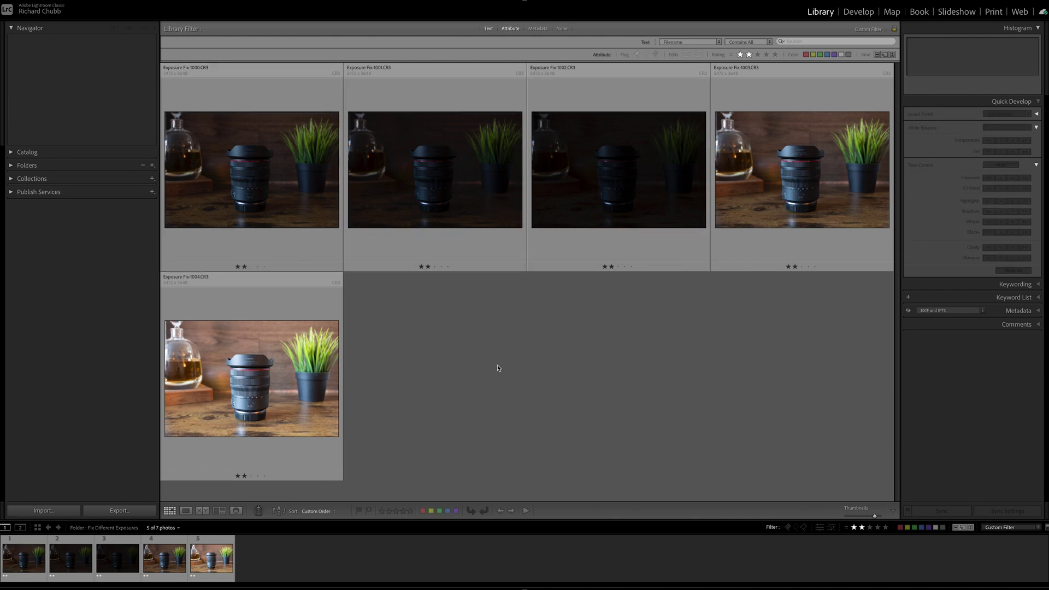
click(288, 251)
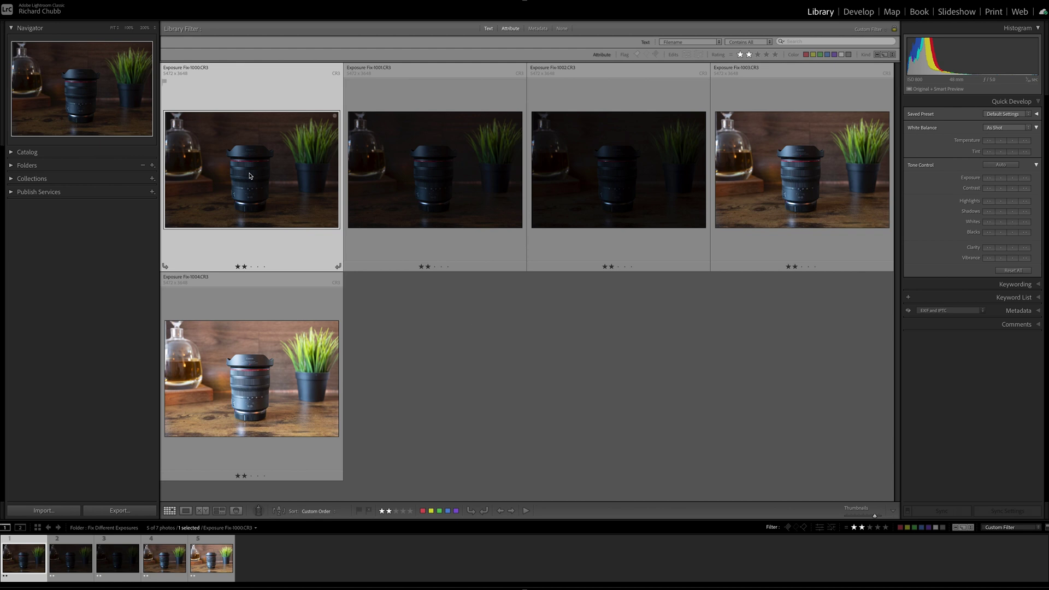
click(664, 190)
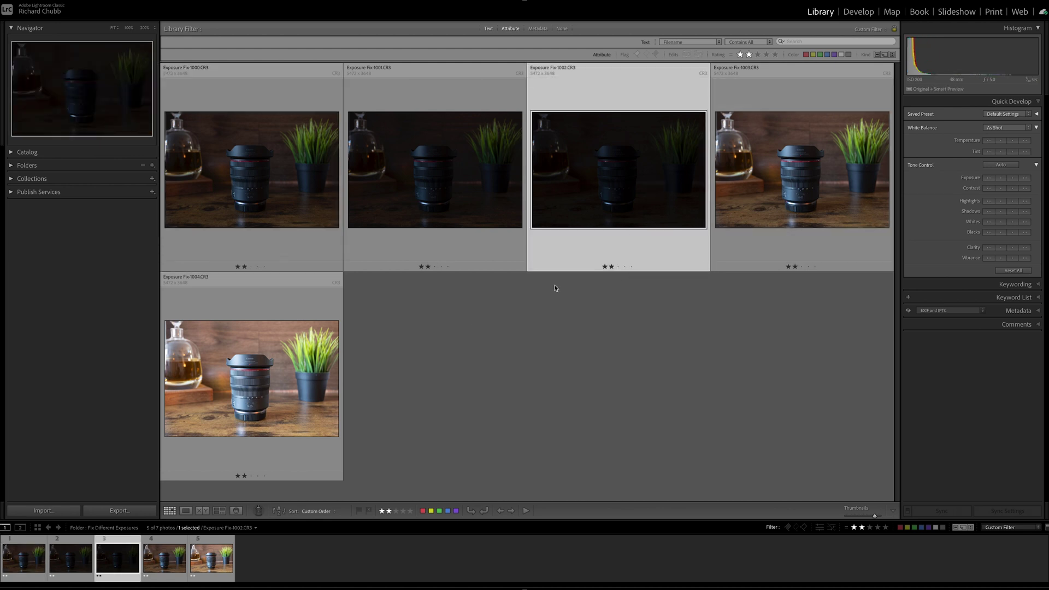
click(222, 183)
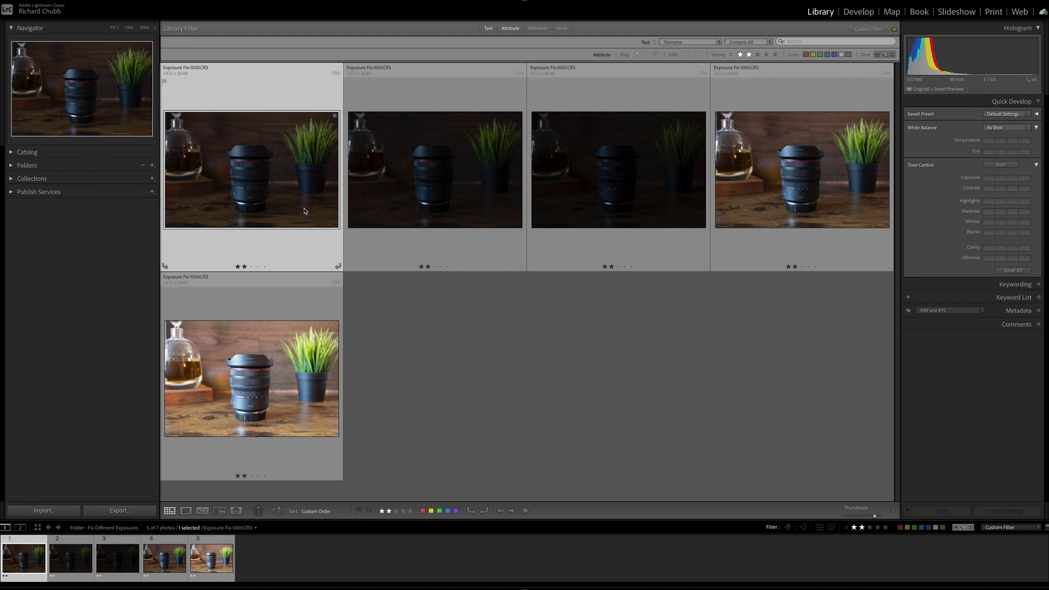
ctrl+click(452, 196)
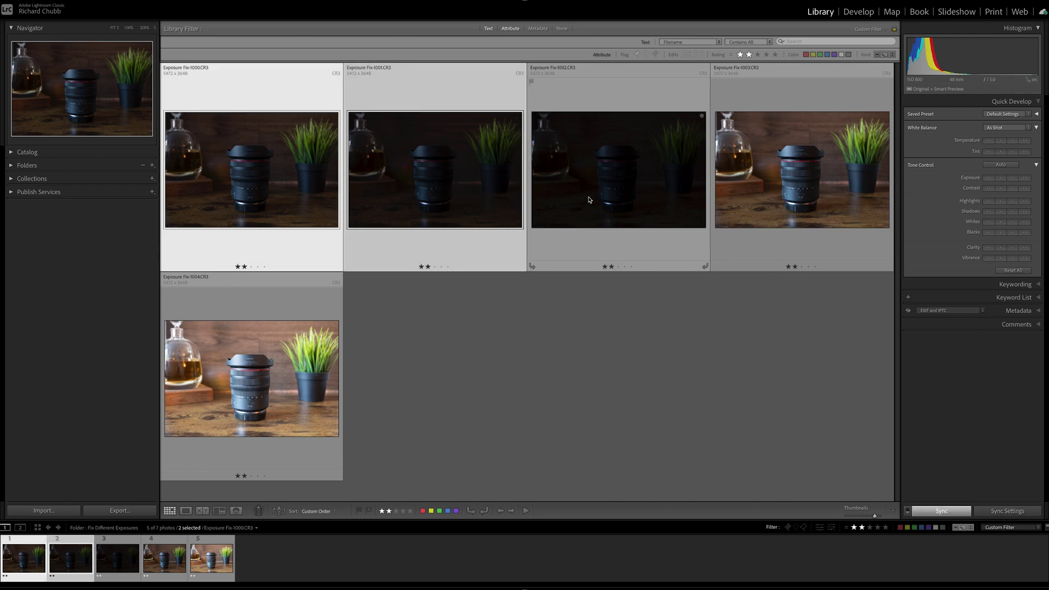
ctrl+click(589, 199)
ctrl+click(796, 196)
ctrl+click(274, 363)
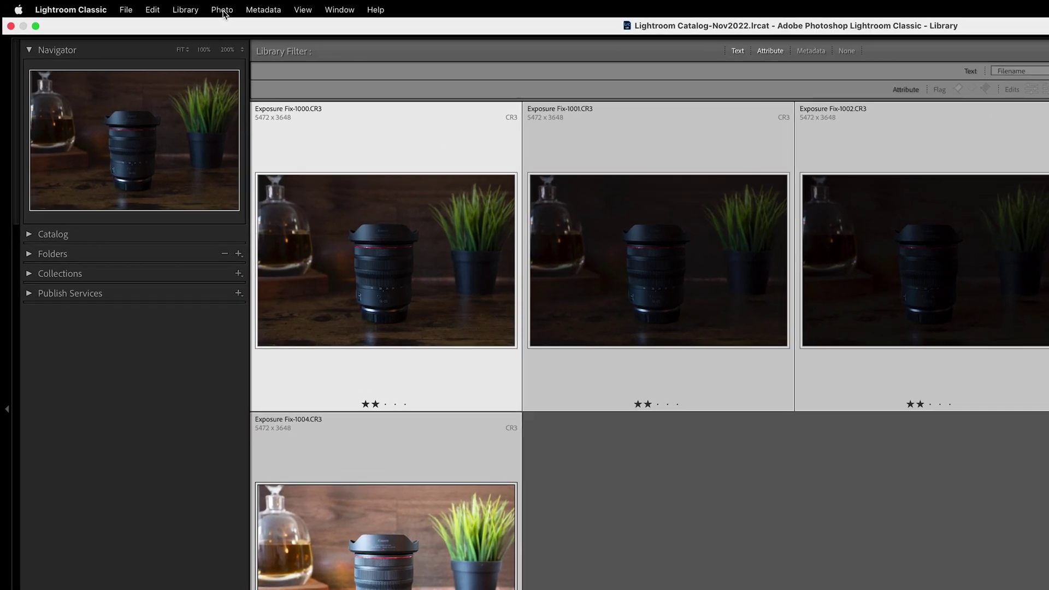
Step: Apply Photo > Develop Settings > Match Total Exposures to the five selected photos
click(222, 9)
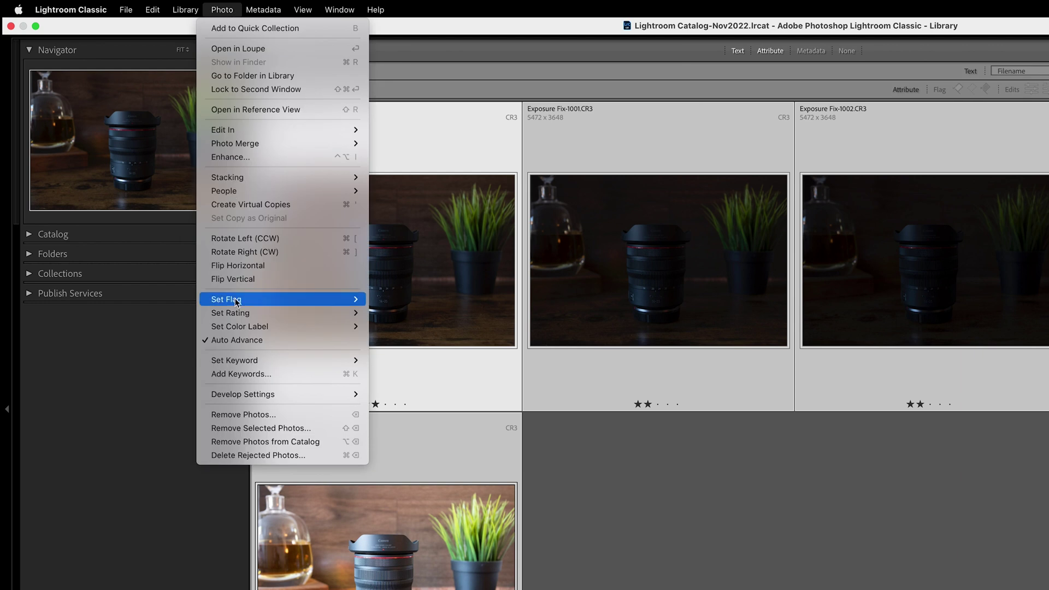
mouse_move(254, 397)
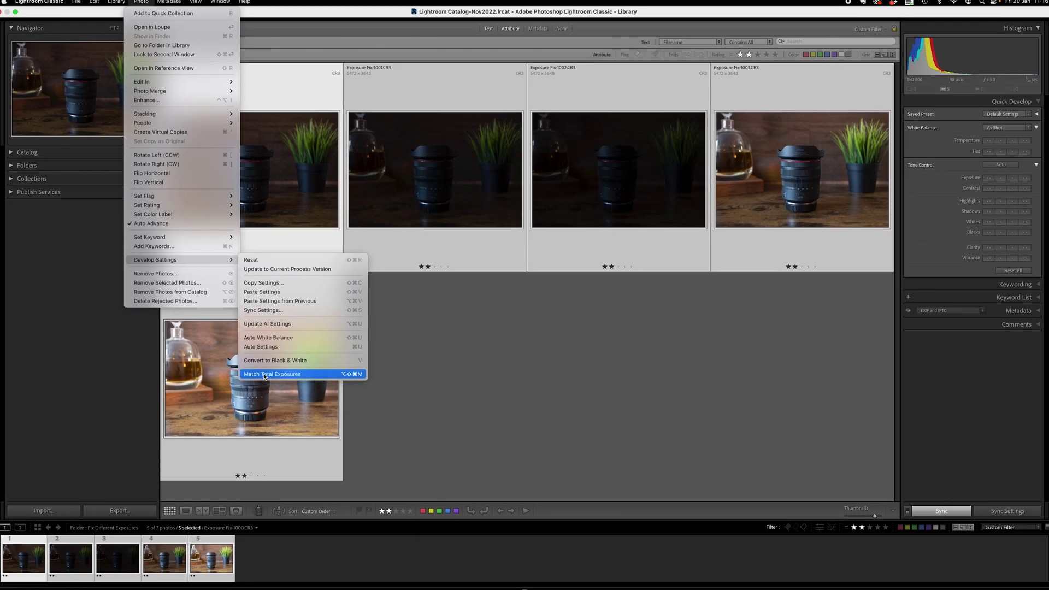
click(264, 376)
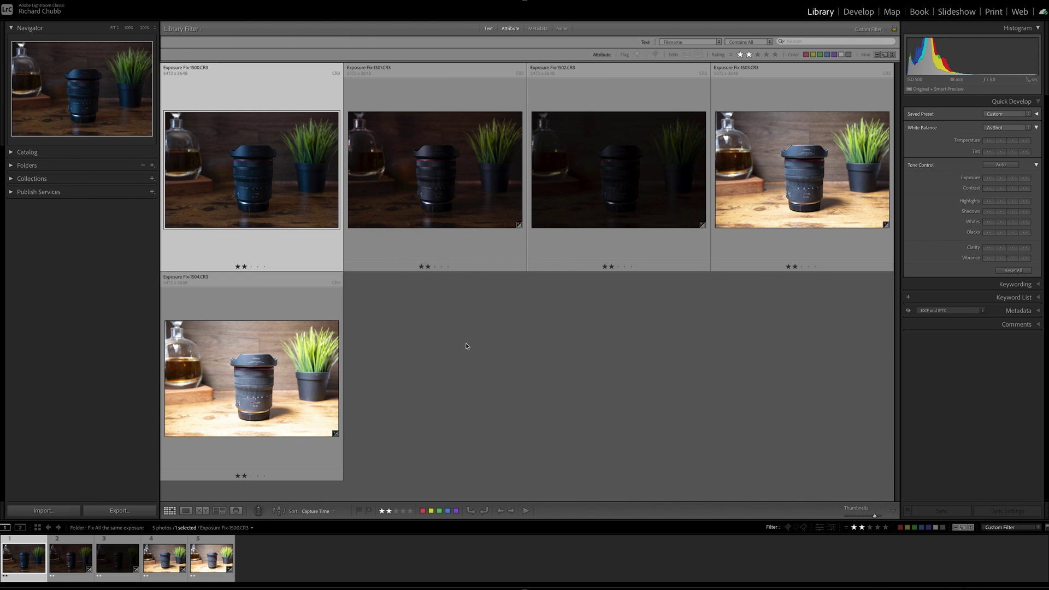
Step: Open the first matched photo in Loupe, step through to the fifth, and jump back to the first
double_click(282, 180)
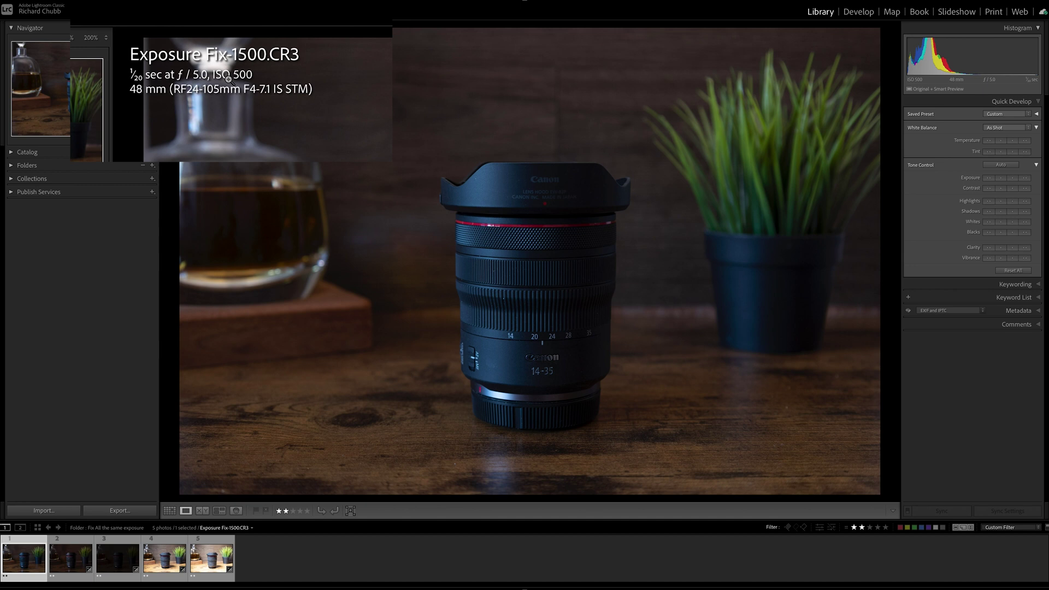
key(Right)
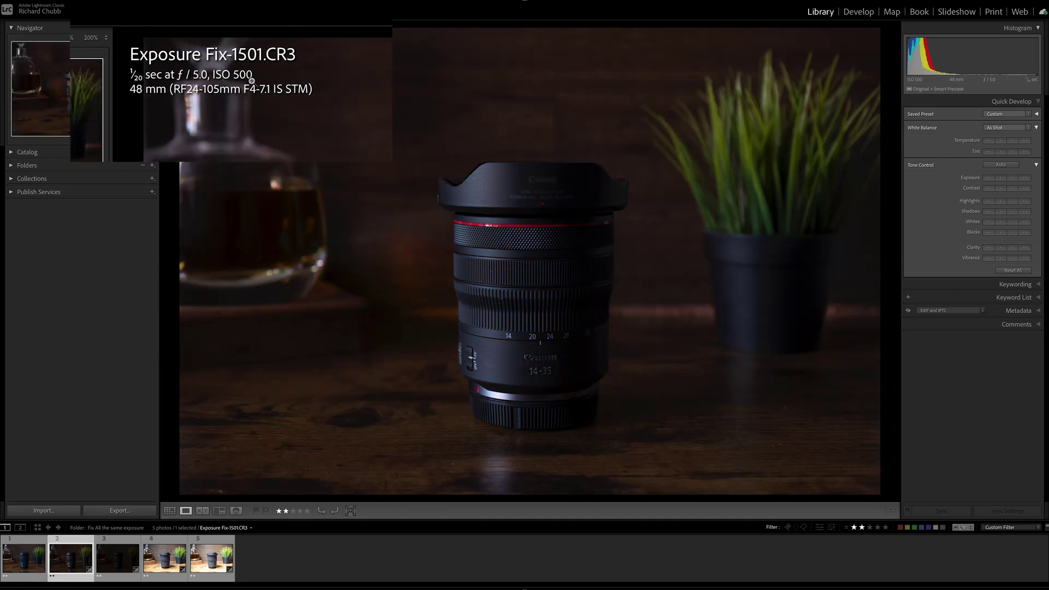
key(Right)
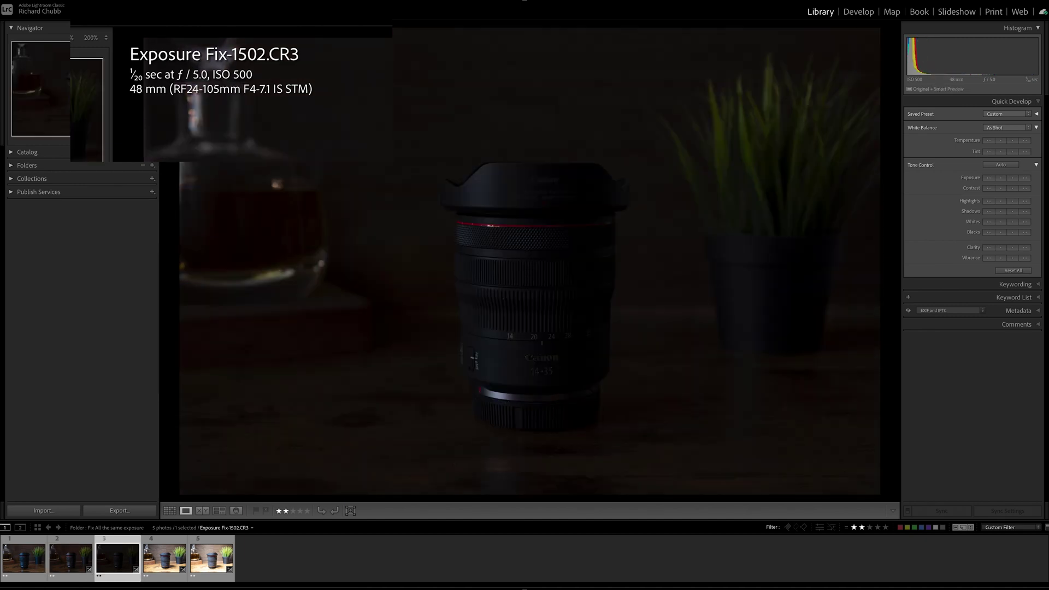
key(Right)
key(Right)
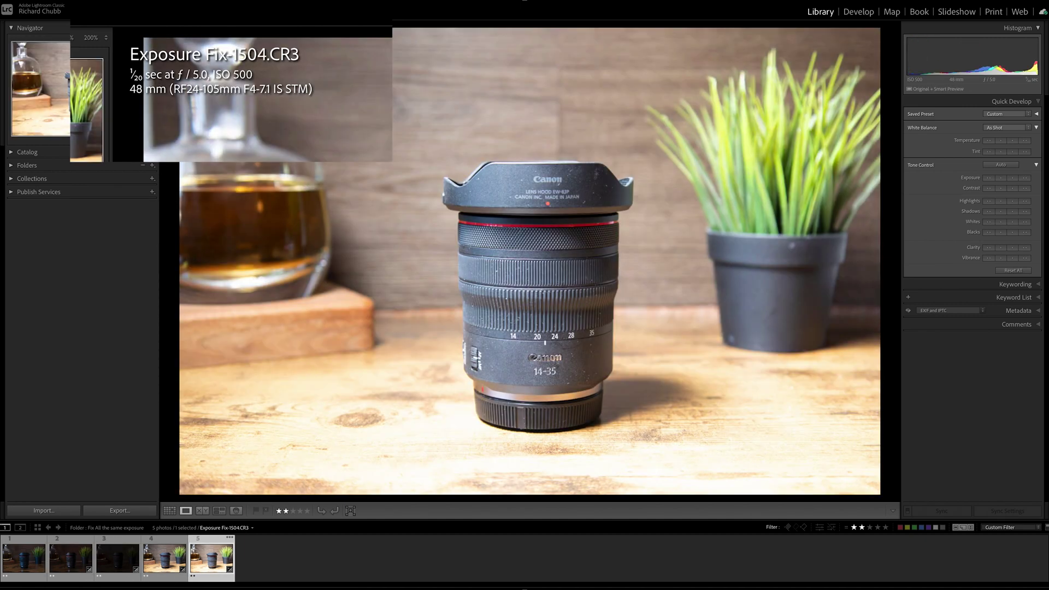
key(Home)
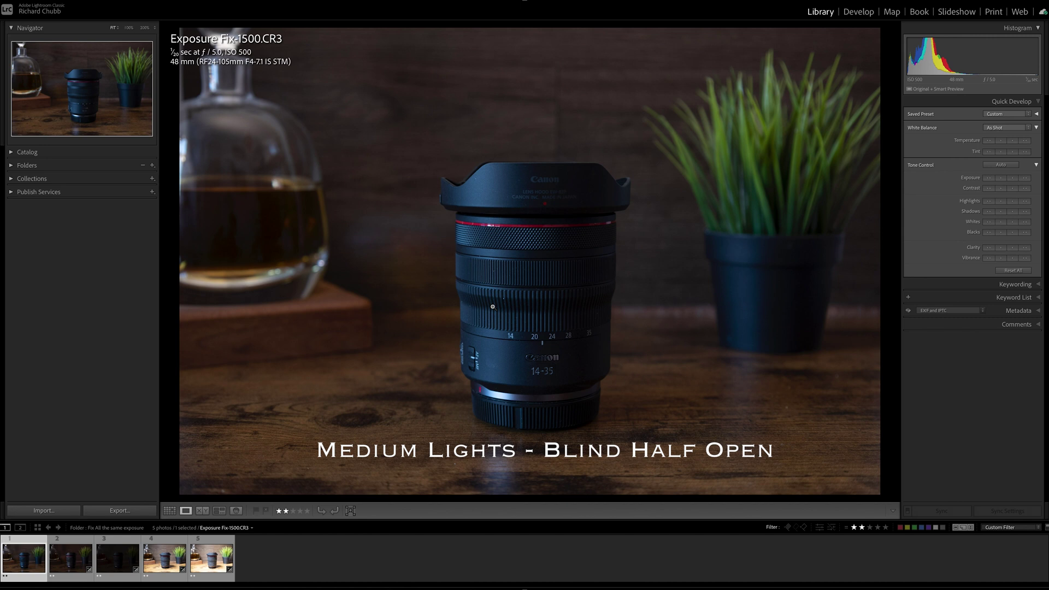
Step: Step again through Exposure Fix-1501 to 1504, then back to an earlier photo
key(Right)
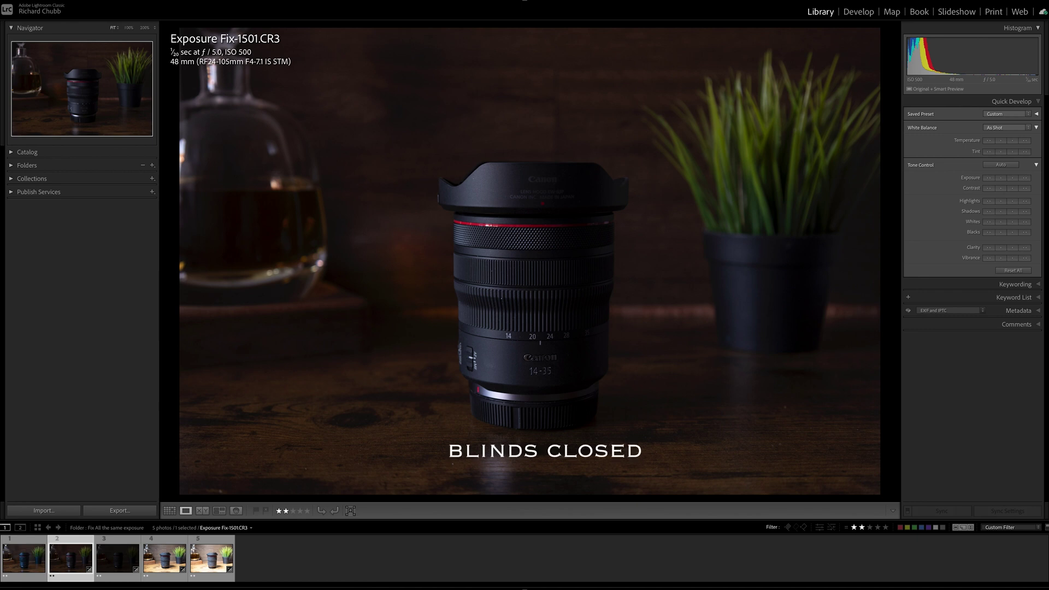
key(Right)
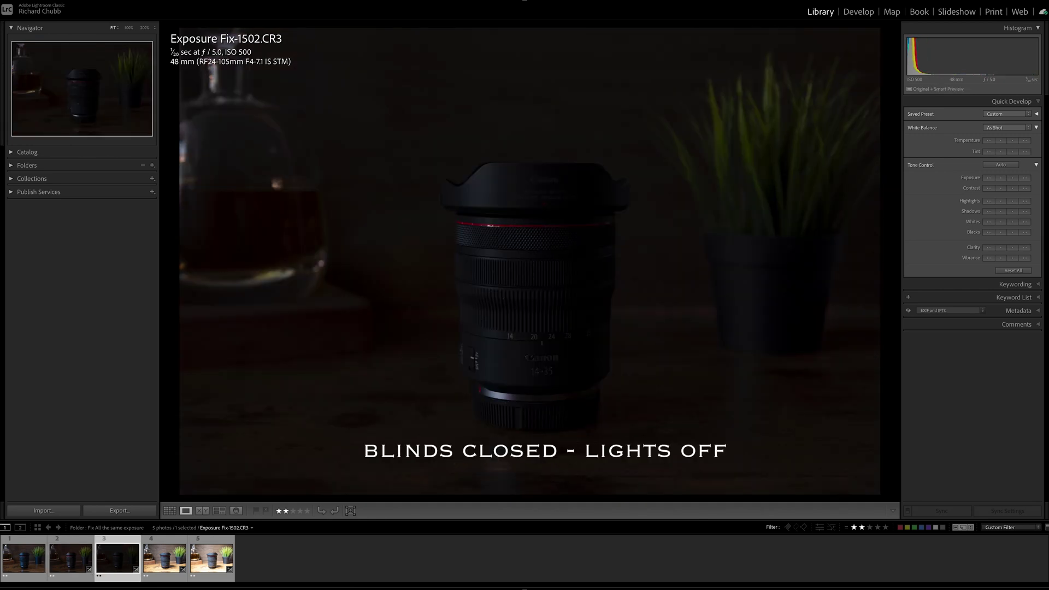
key(Right)
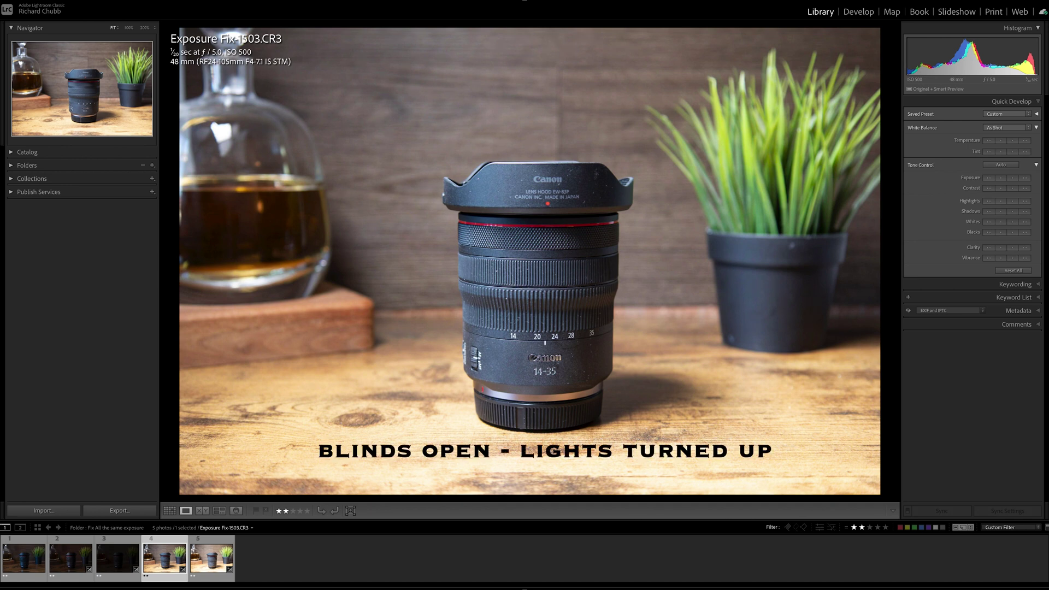
key(Right)
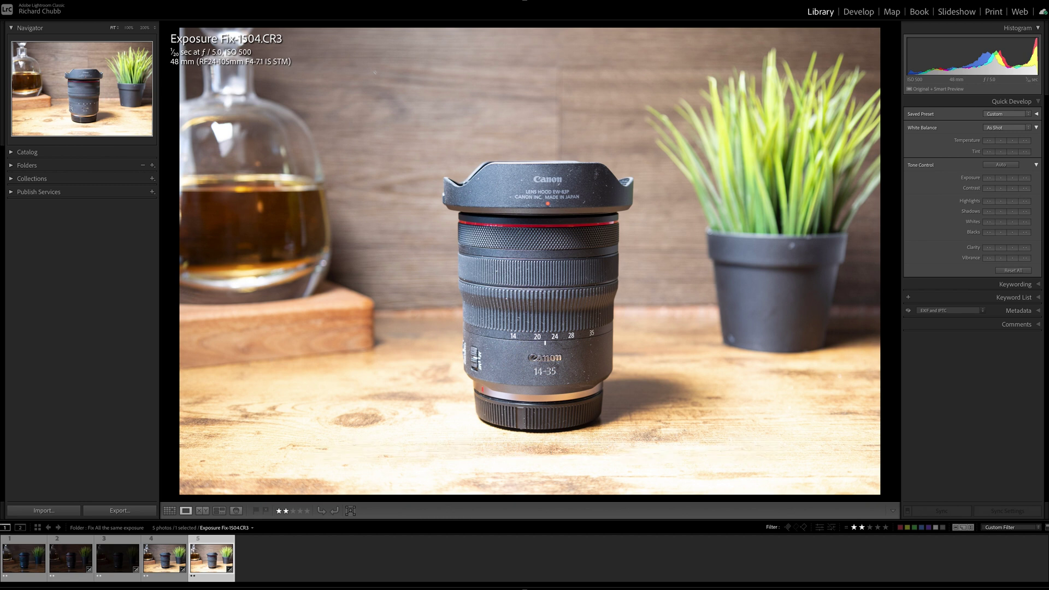
key(Left)
key(Left)
key(Left)
key(Left)
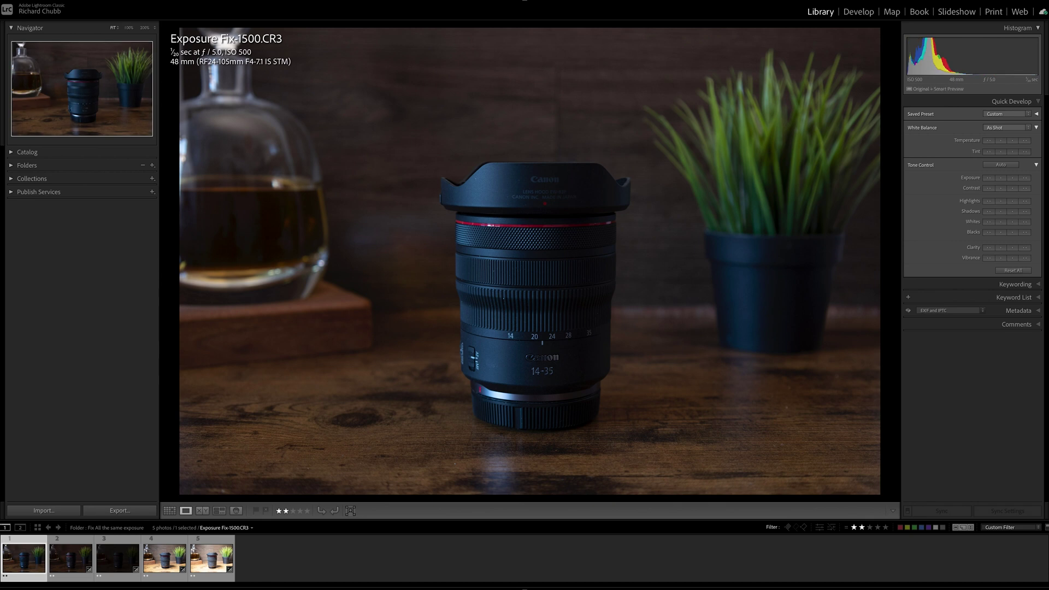
Step: In Grid view, select Exposure Fix-1500 as the main photo, then add 1501 through 1504
click(169, 510)
click(436, 363)
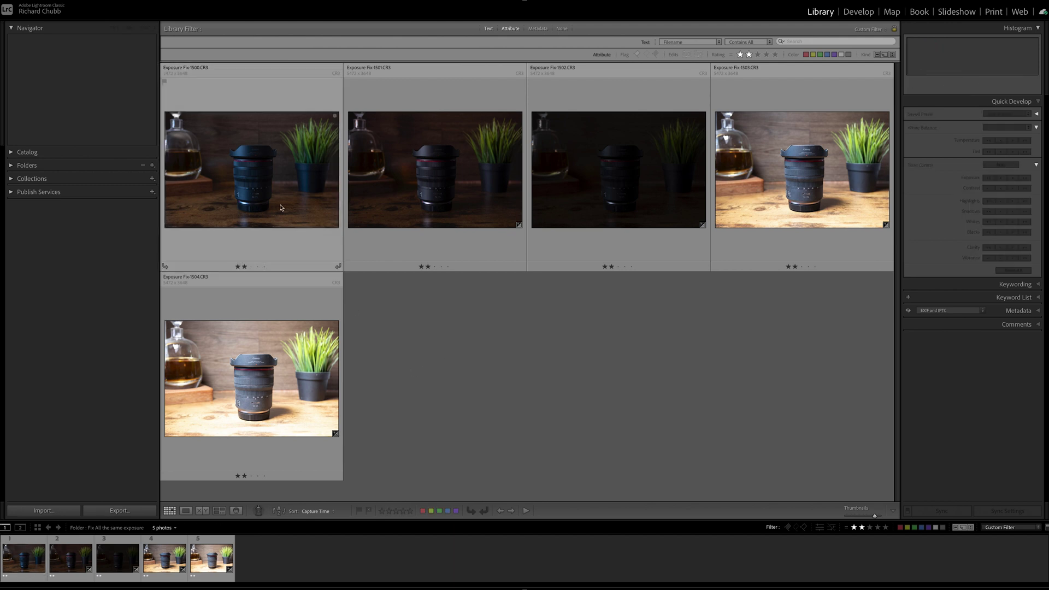
click(308, 210)
ctrl+click(415, 205)
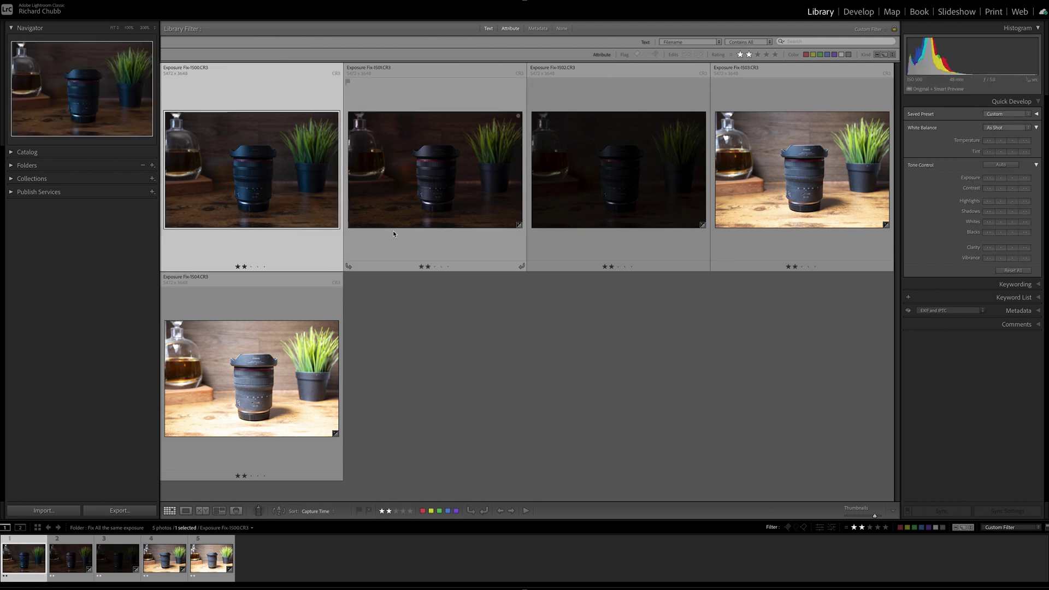
ctrl+click(540, 222)
ctrl+click(797, 185)
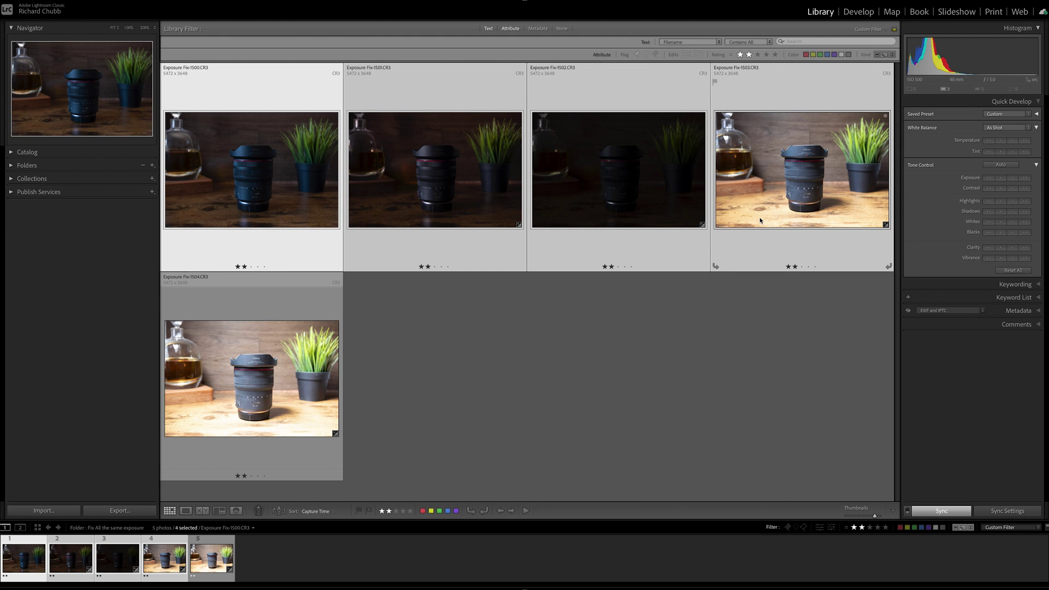
ctrl+click(242, 369)
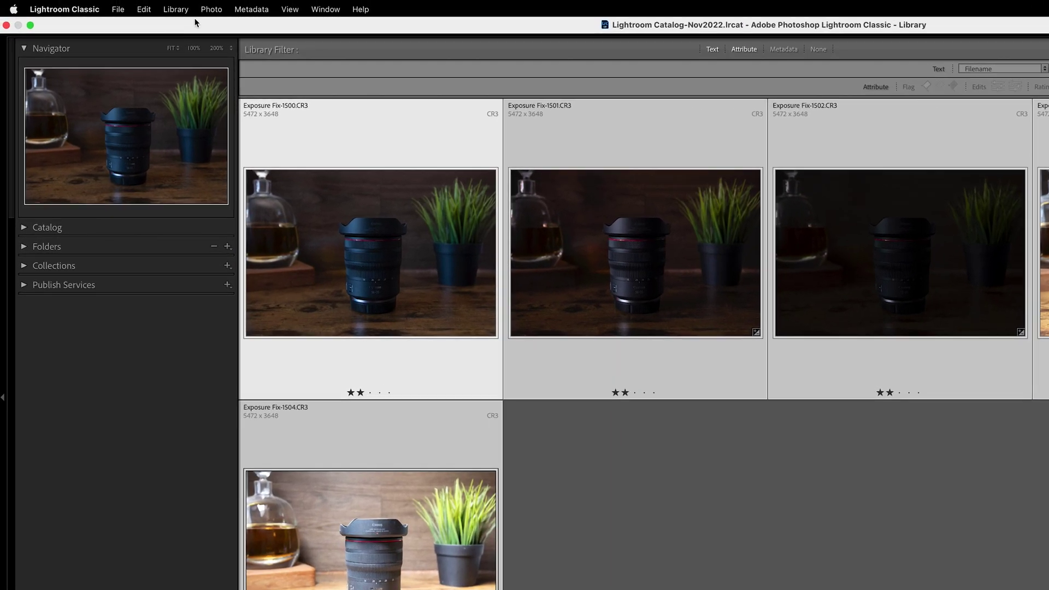
Step: Apply Match Total Exposures again from Photo > Develop Settings
click(218, 12)
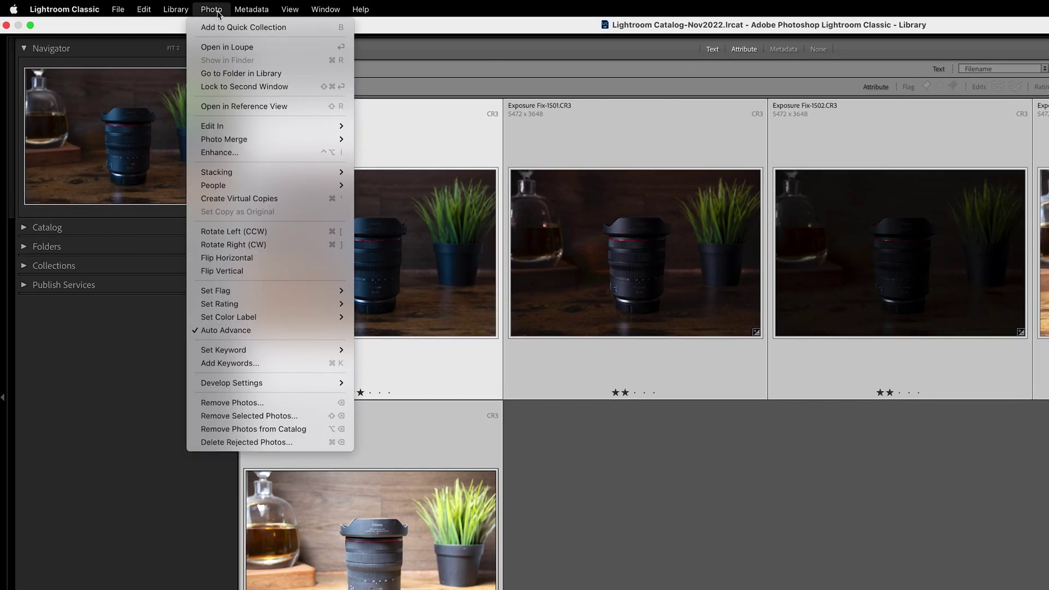
mouse_move(224, 385)
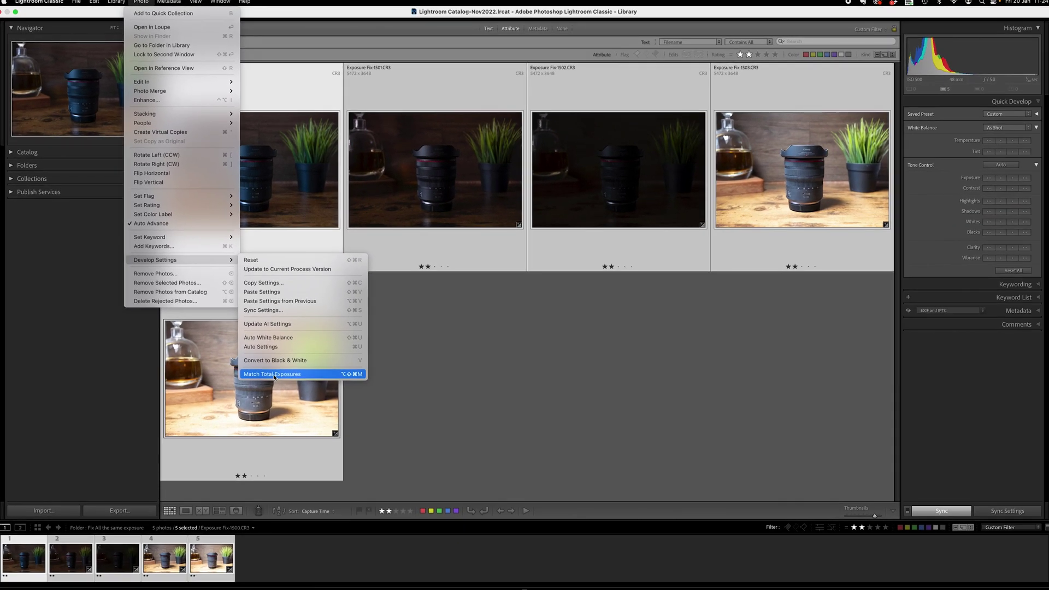
click(274, 374)
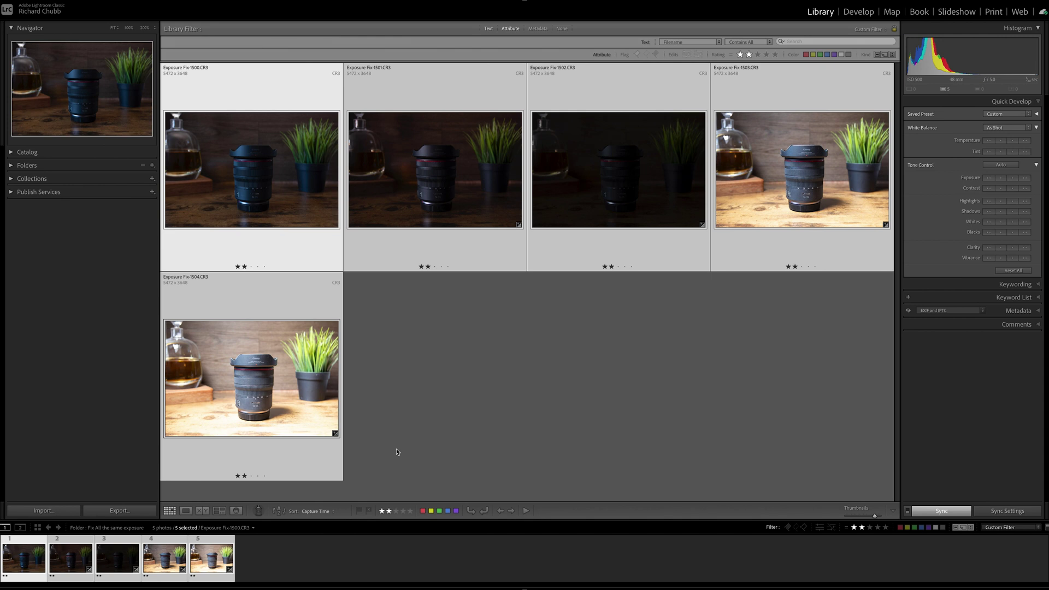
Step: Deselect all, open the Fix Different Exposures folder, and view Exposure Fix-1000 enlarged in Loupe
click(429, 401)
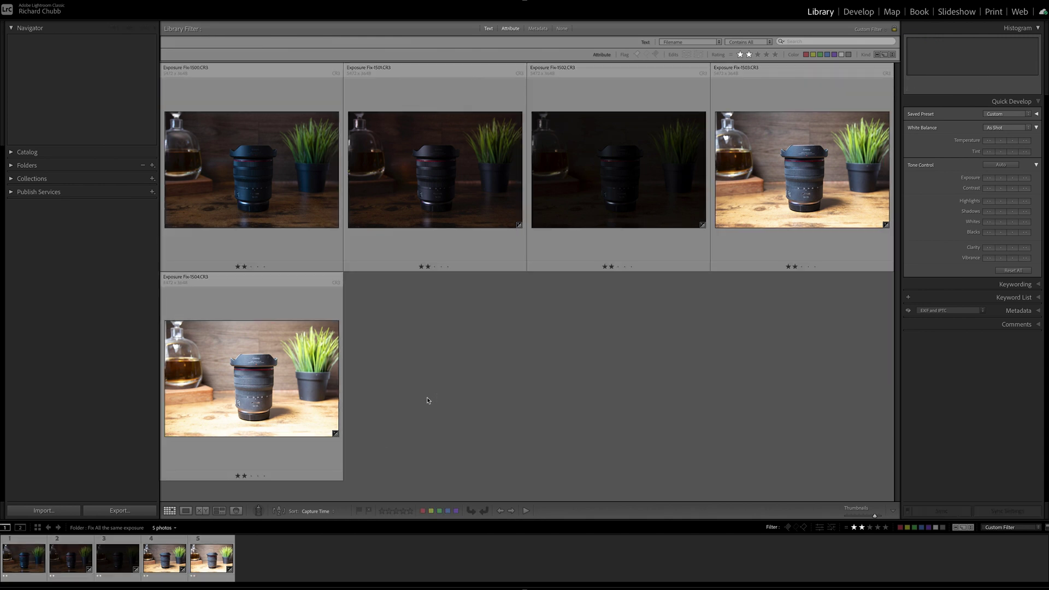
click(16, 166)
click(105, 336)
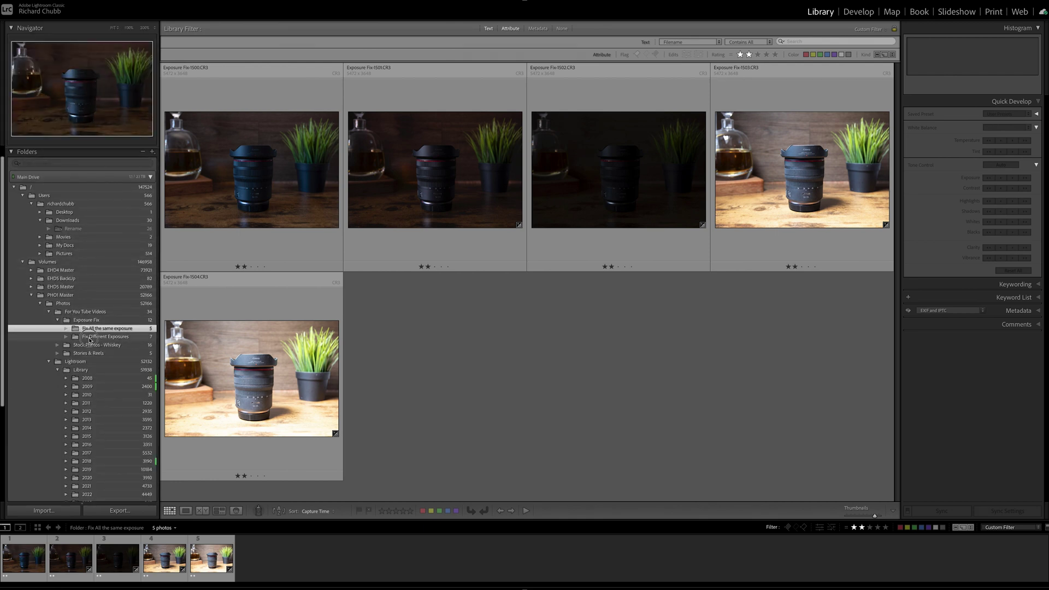
click(186, 241)
key(ctrl+super+2)
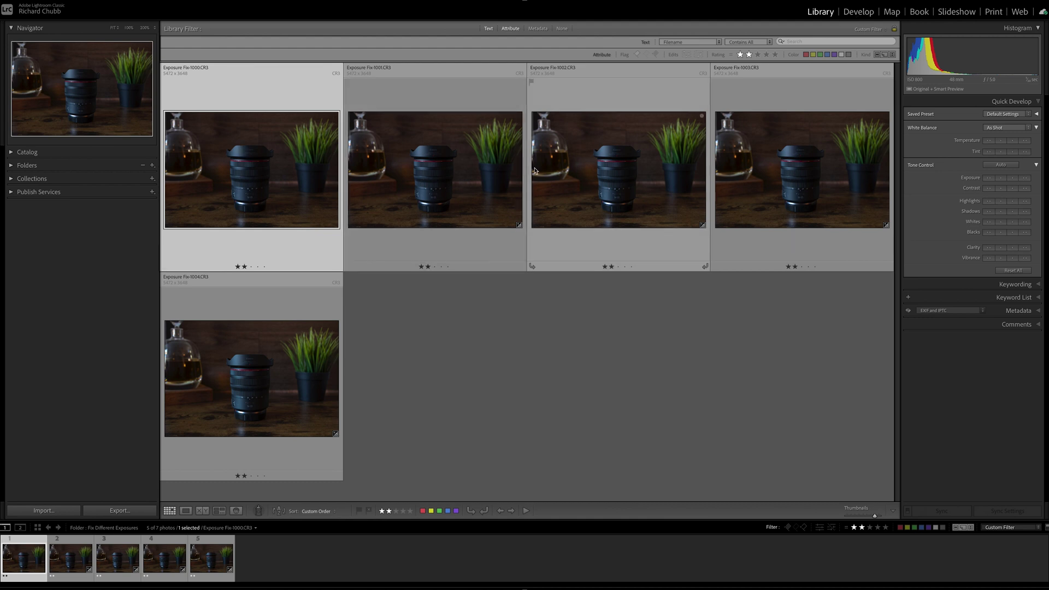
key(e)
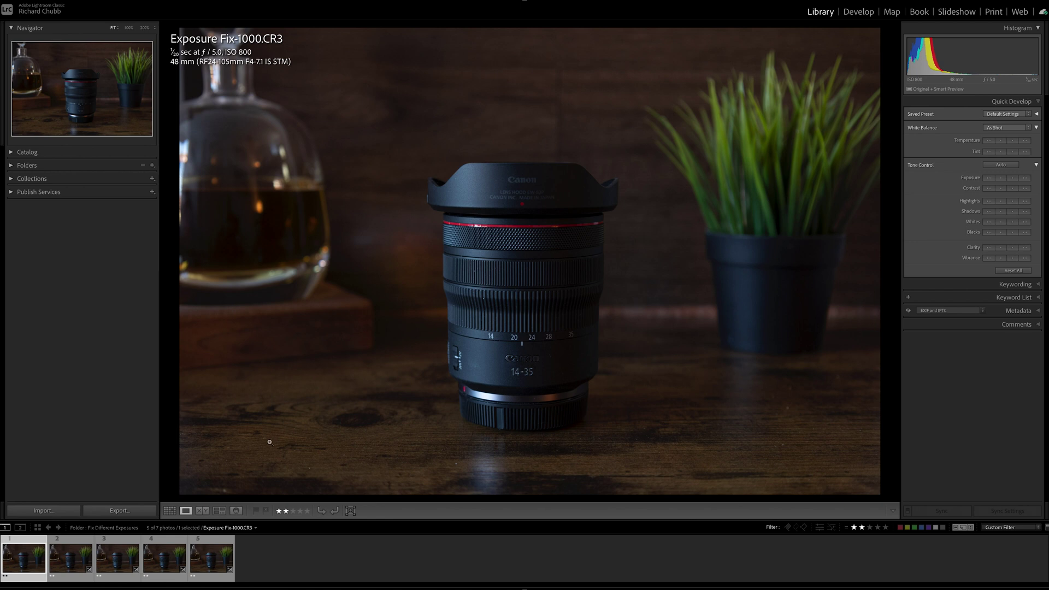
Step: Compare Exposure Fix-1001 (ISO 400) with Exposure Fix-1000 (ISO 800), then open 1000 in Develop
click(64, 563)
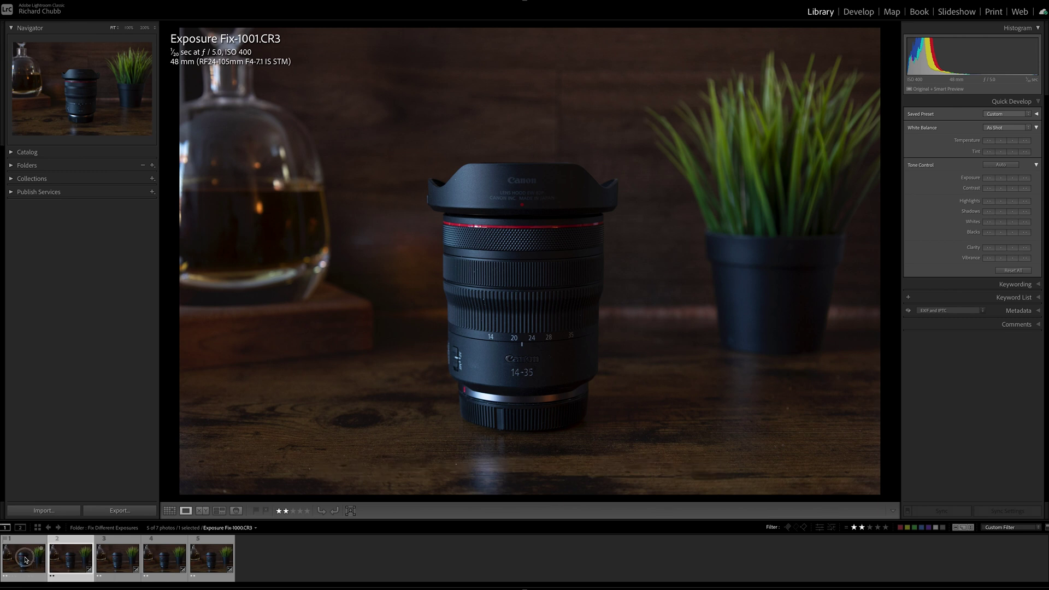
click(25, 559)
click(860, 12)
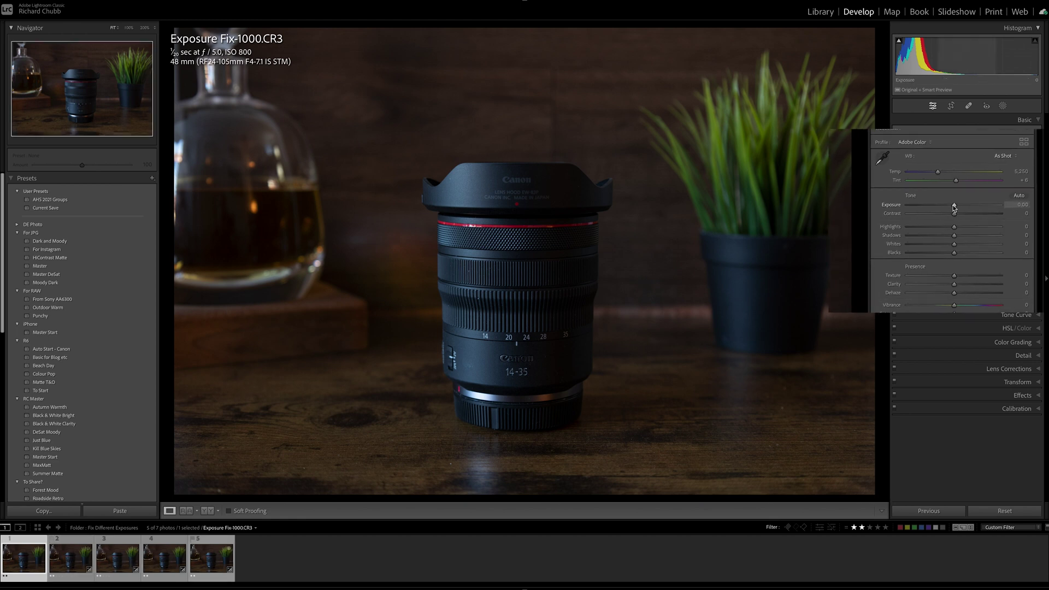
Step: Check the Exposure values of Exposure Fix-1001 through 1004, ending on 1004 at −2.32
key(Right)
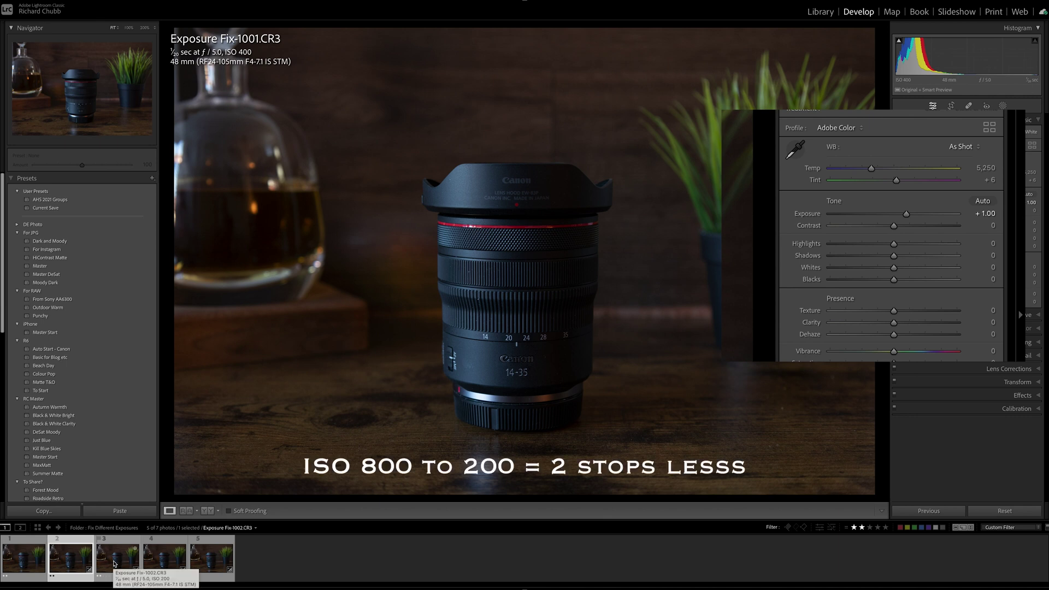
click(114, 564)
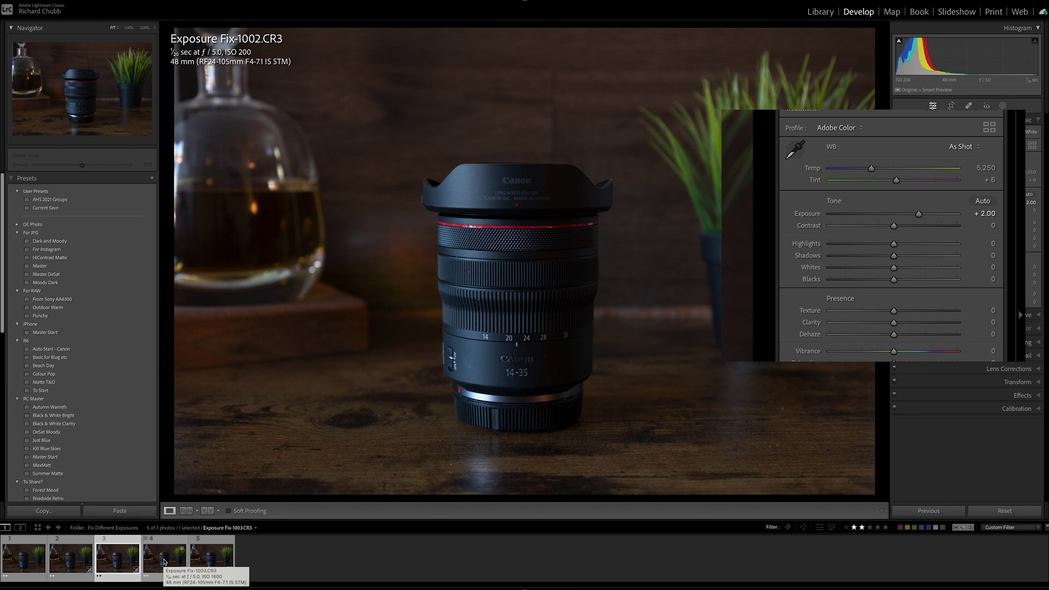
click(165, 561)
drag(893, 213, 880, 219)
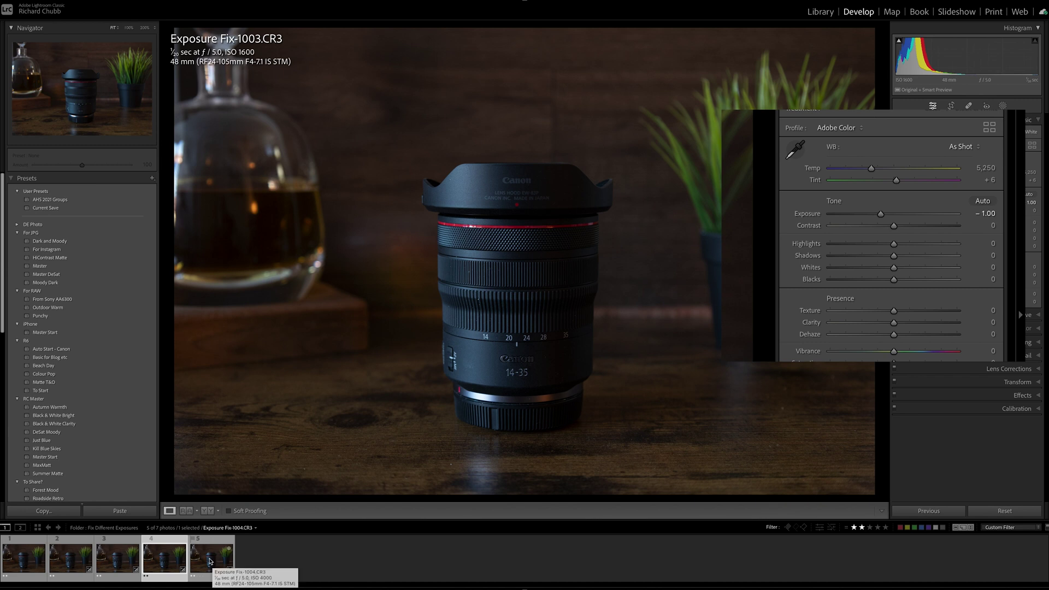
click(212, 562)
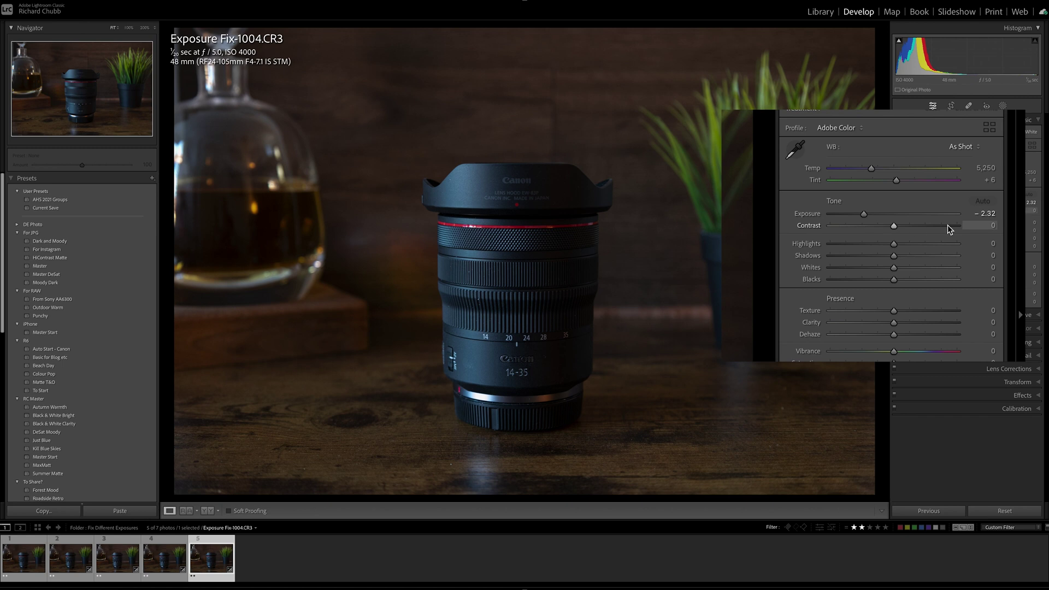